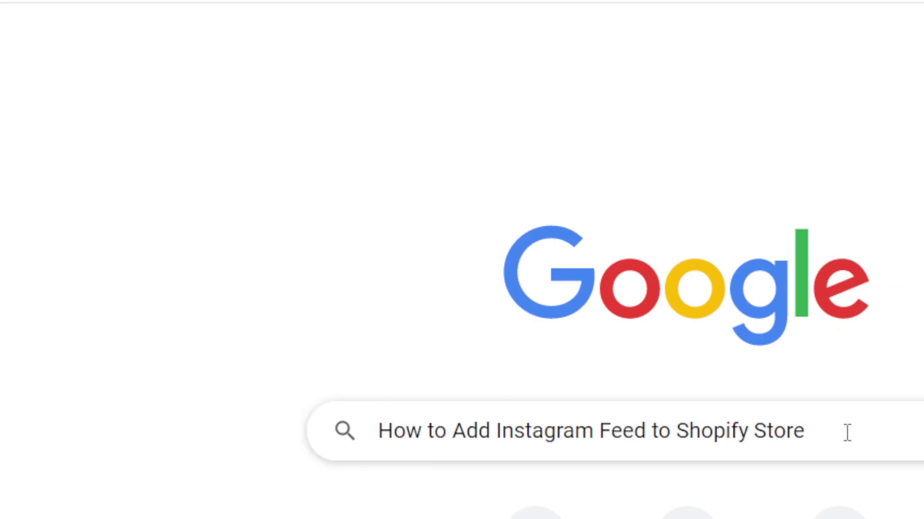
- Go to elfsight.com by typing 'ELF' in the address bar and picking the suggestion
click(243, 76)
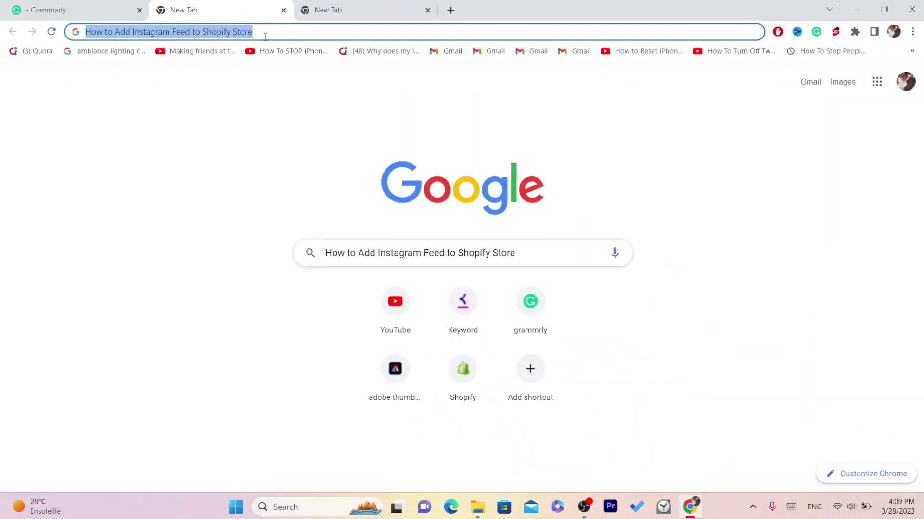
text(ELF)
click(242, 54)
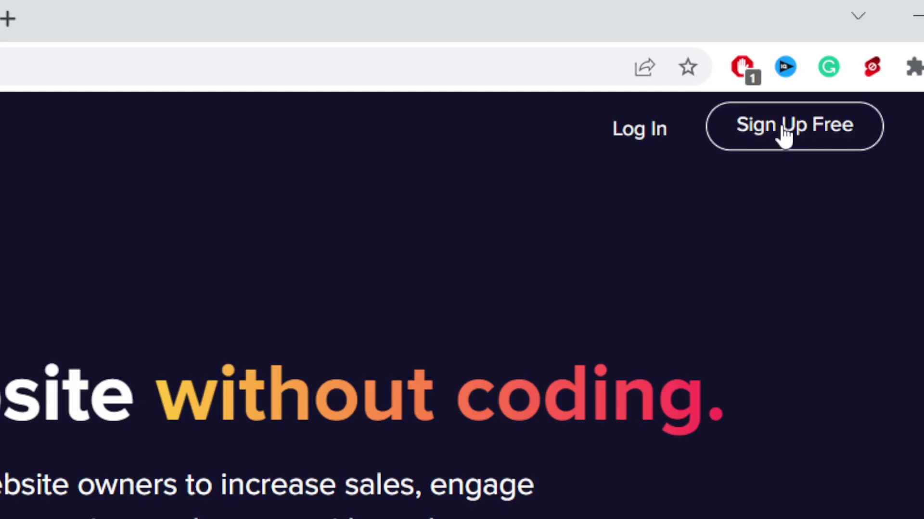
- Log in to Elfsight, create an Instagram Feed widget, and dismiss the welcome coupon panel
click(638, 130)
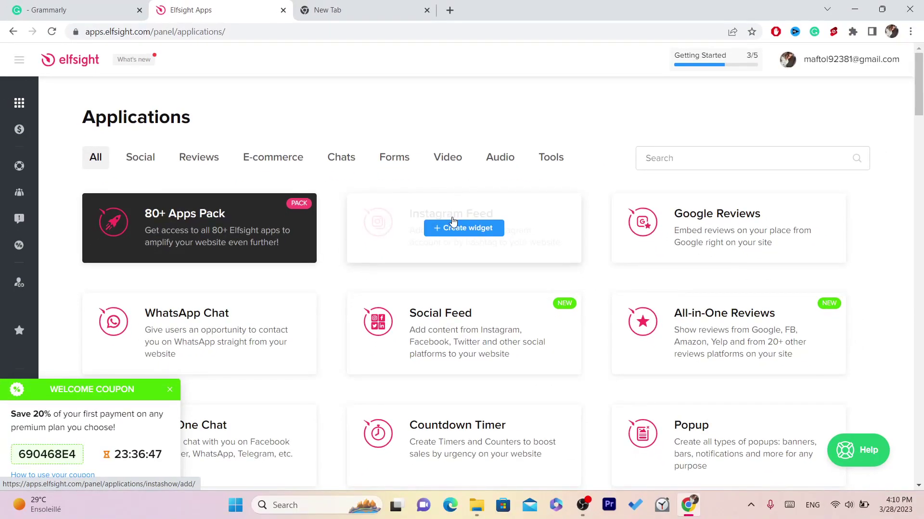
click(461, 233)
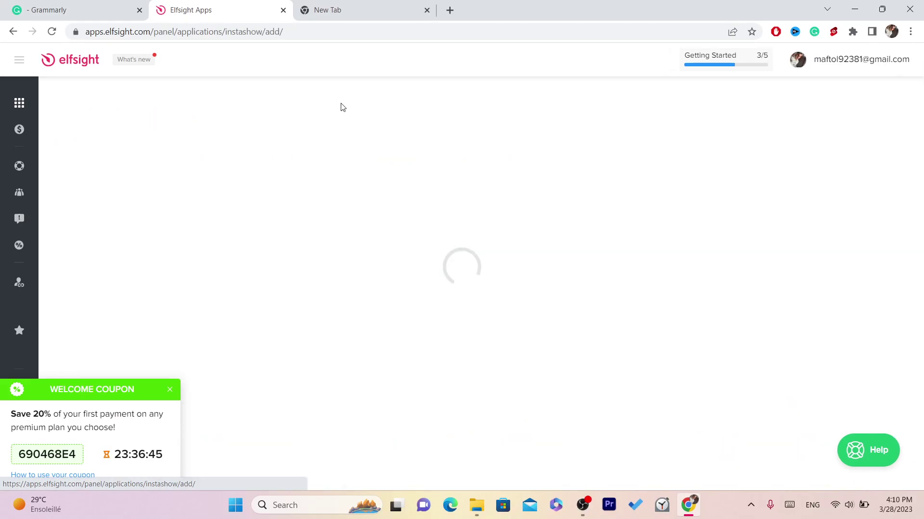
click(171, 392)
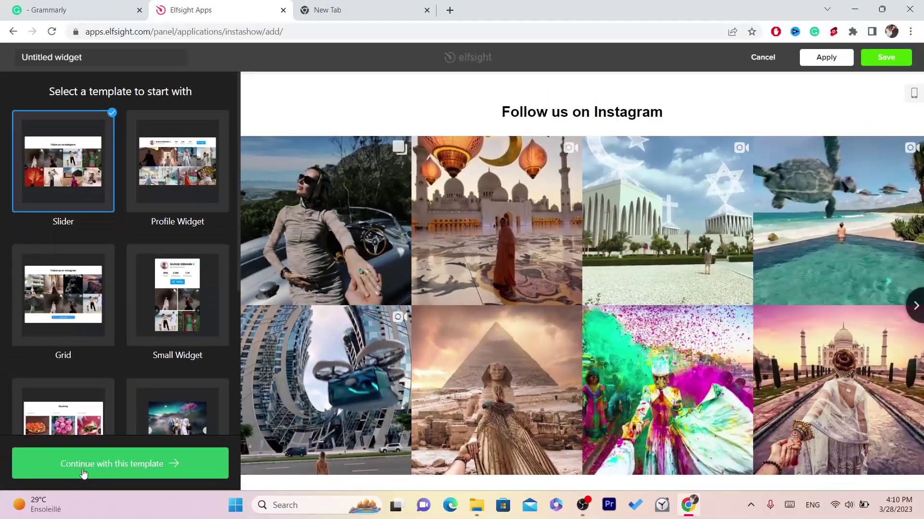
- Continue with the Slider template and set Source Type to My Personal Account
click(90, 470)
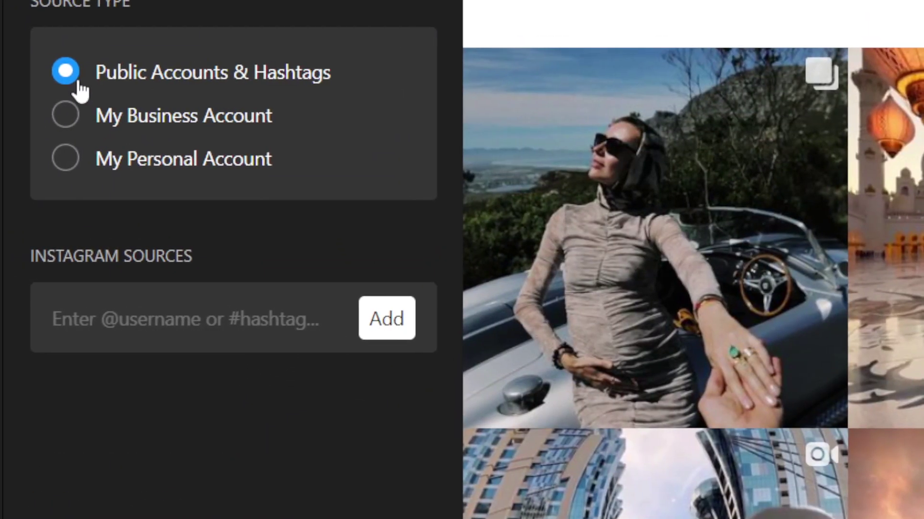
click(64, 161)
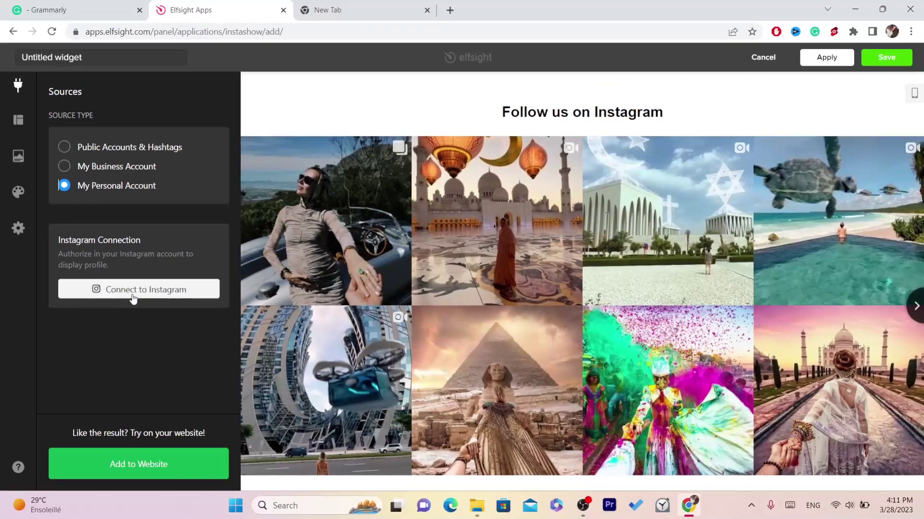
- Authorize Elfsight's Instagram connection, then look at Filters and return to Sources
click(132, 295)
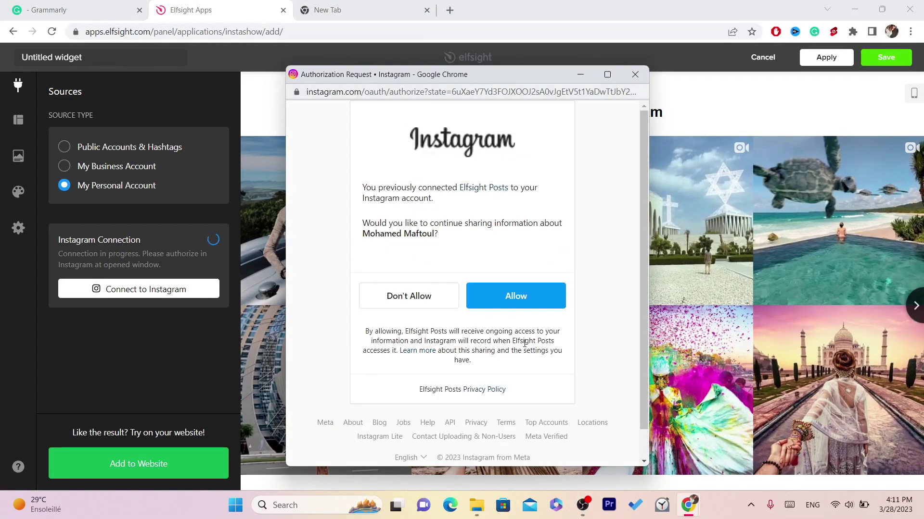
click(530, 296)
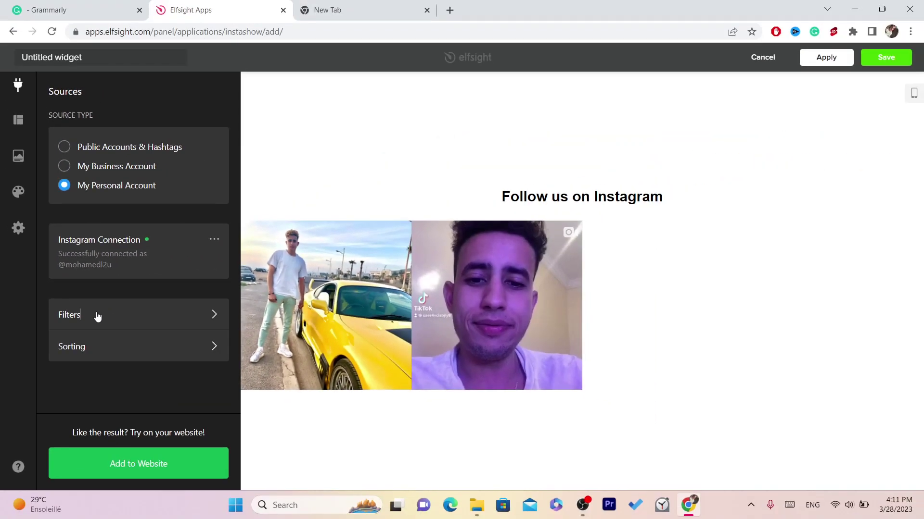
click(131, 331)
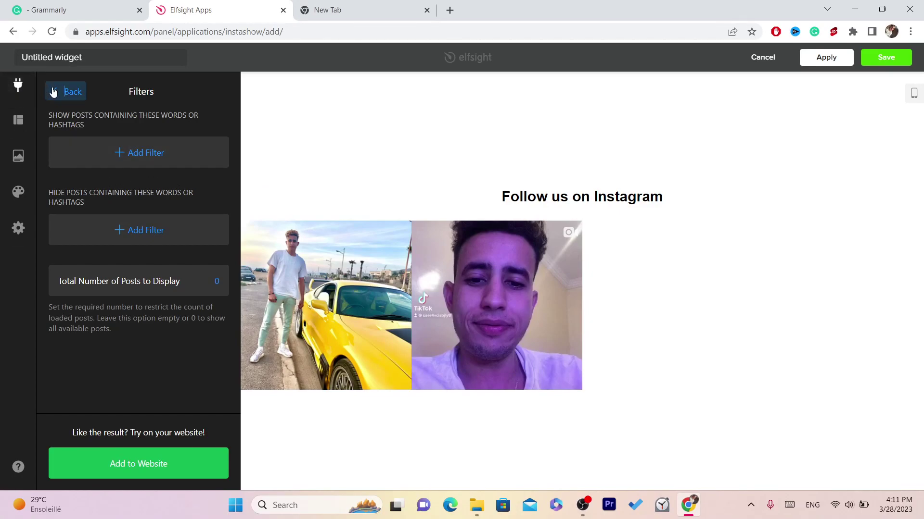
click(69, 91)
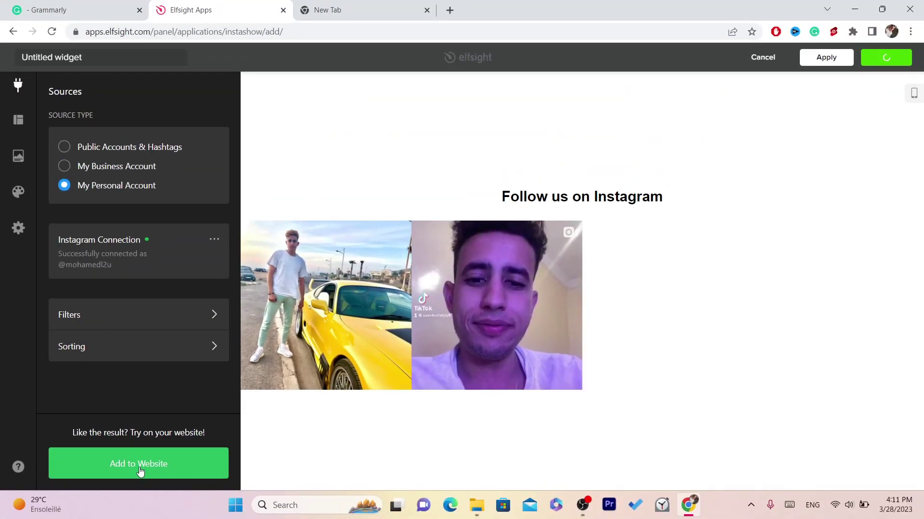
- Save the Instagram Feed widget with Add to Website to show its Get Code dialog
click(317, 454)
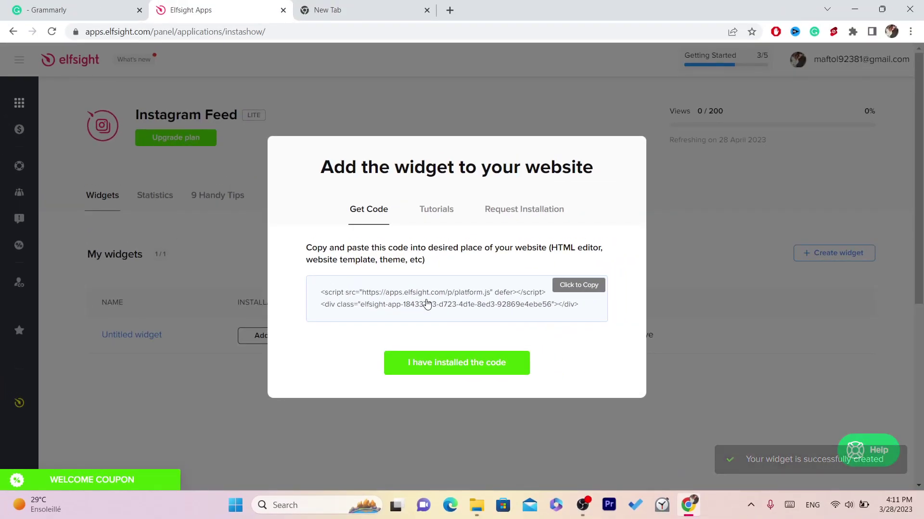
- Go to shopify.com in the new tab and open its Log in page
click(392, 7)
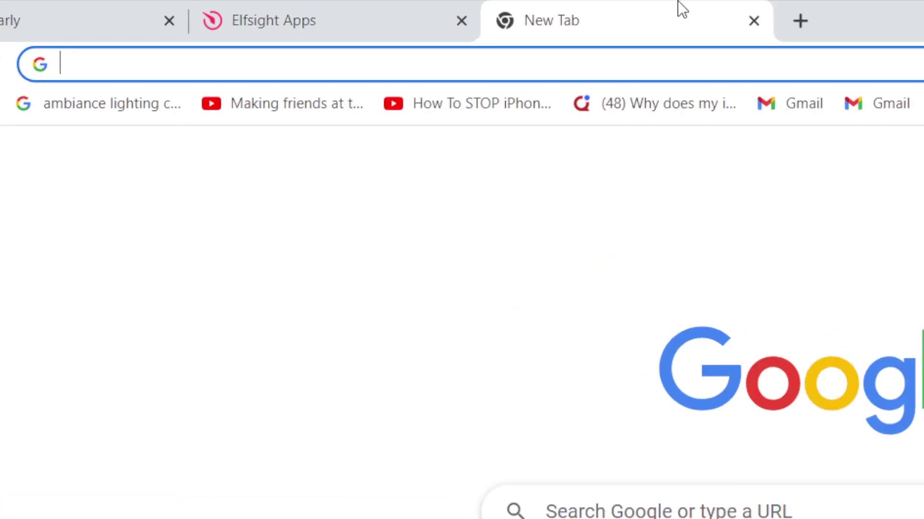
text(sho)
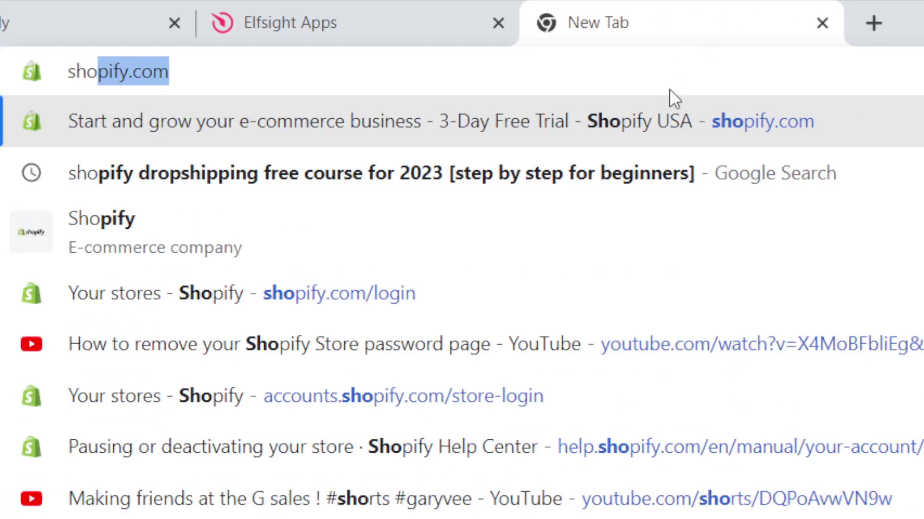
click(648, 114)
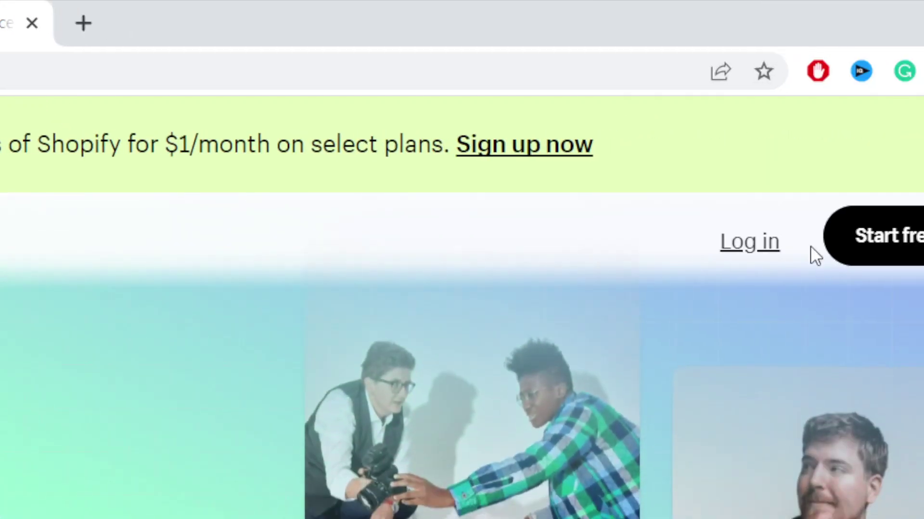
click(749, 242)
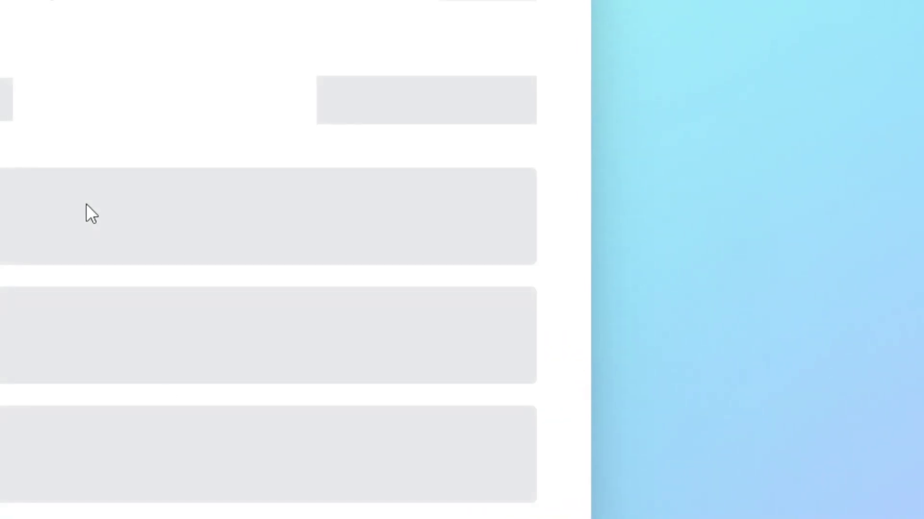
- Open the store admin's Online Store Themes page and collapse the trial reminder
click(433, 295)
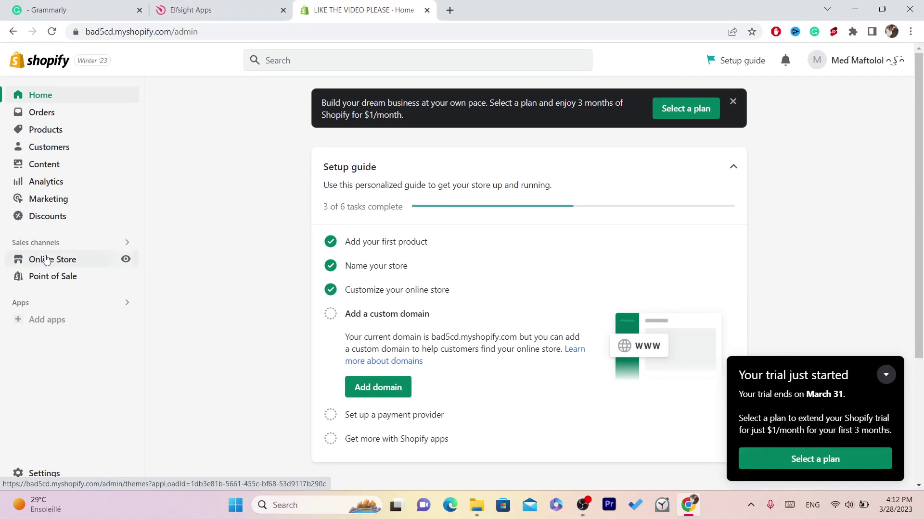
click(46, 260)
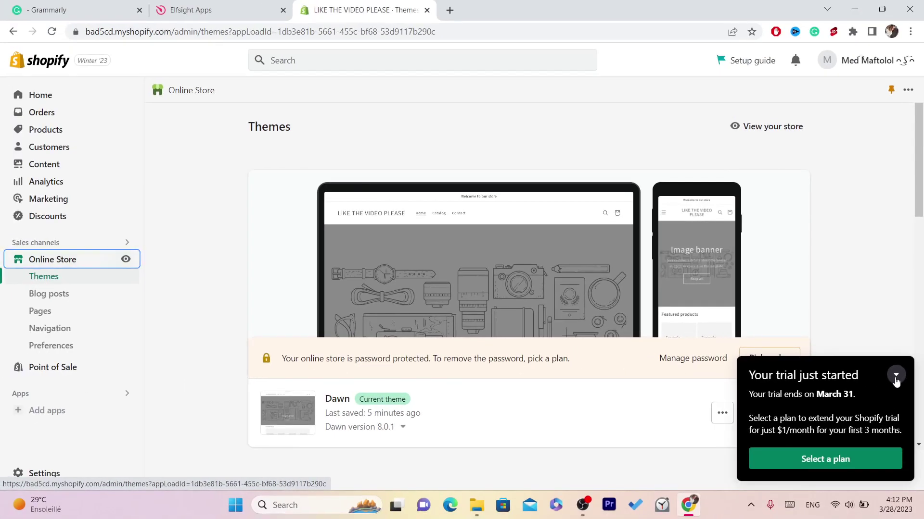
click(861, 411)
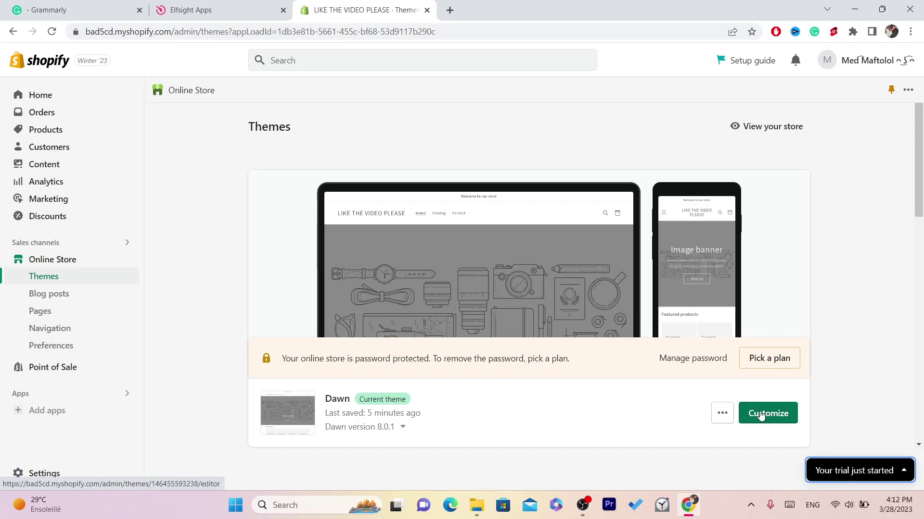
click(760, 415)
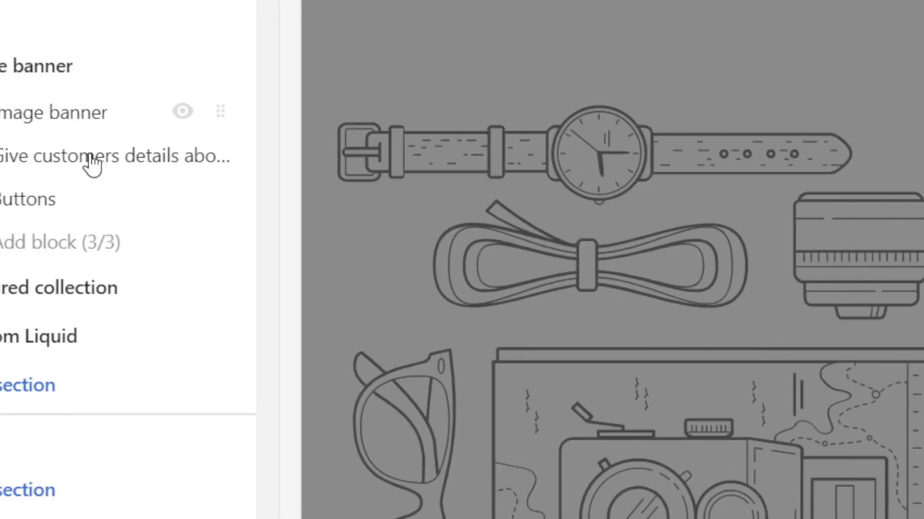
mouse_move(114, 347)
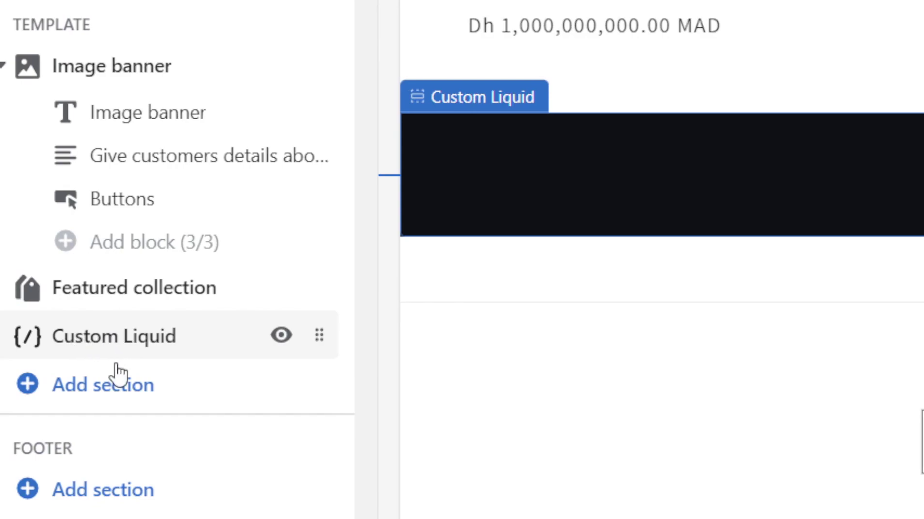
click(107, 398)
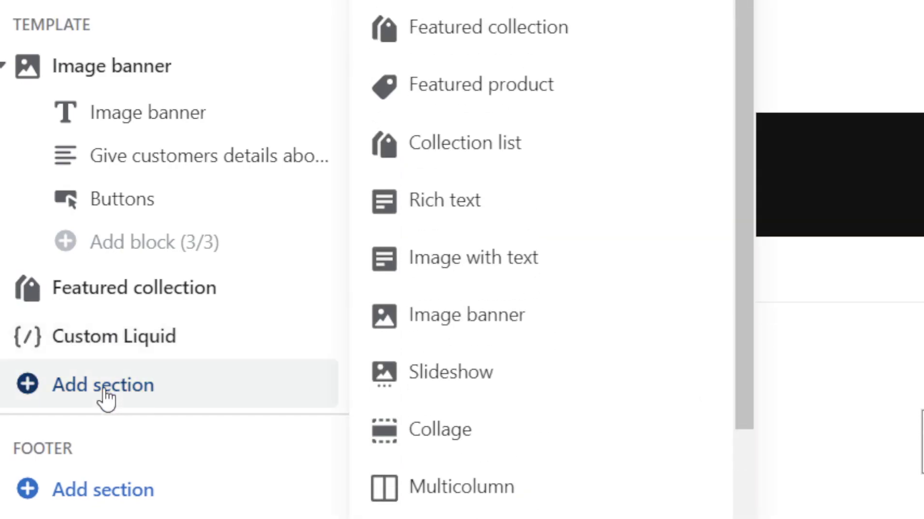
click(93, 353)
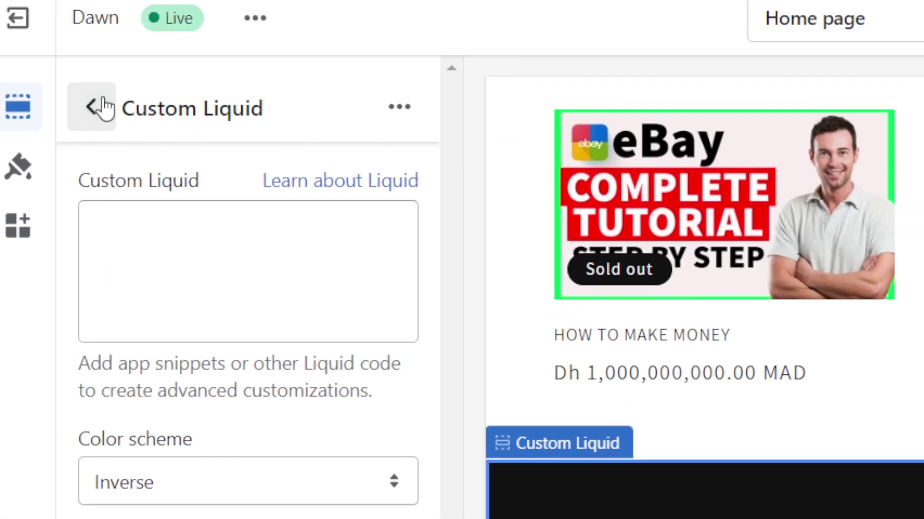
click(92, 107)
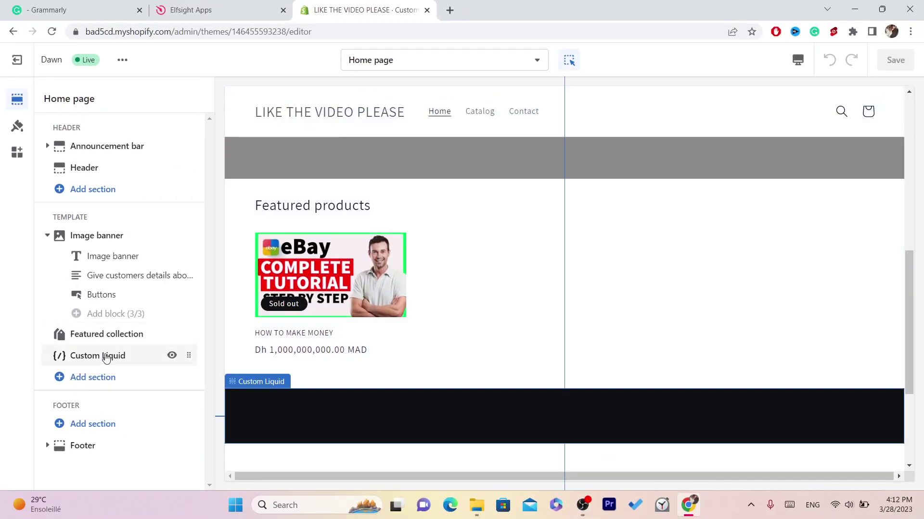
- Paste the Elfsight embed script as plain text into the Custom Liquid code box
click(107, 358)
click(120, 167)
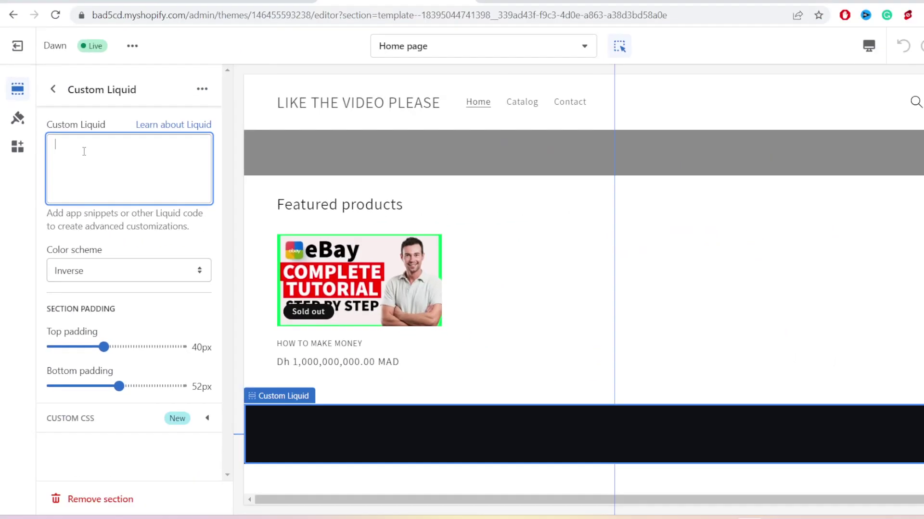
right_click(84, 152)
click(119, 272)
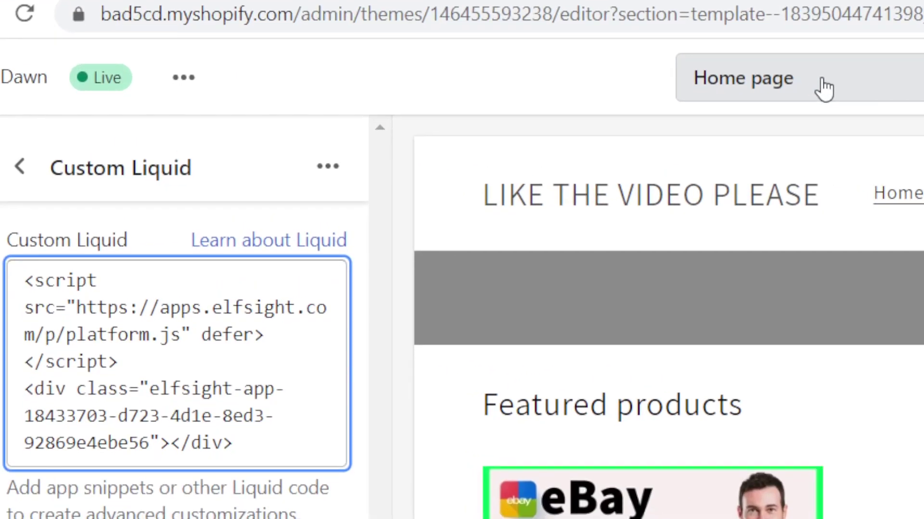
- Save the theme, exit the editor, and open the live storefront in a new tab
click(824, 89)
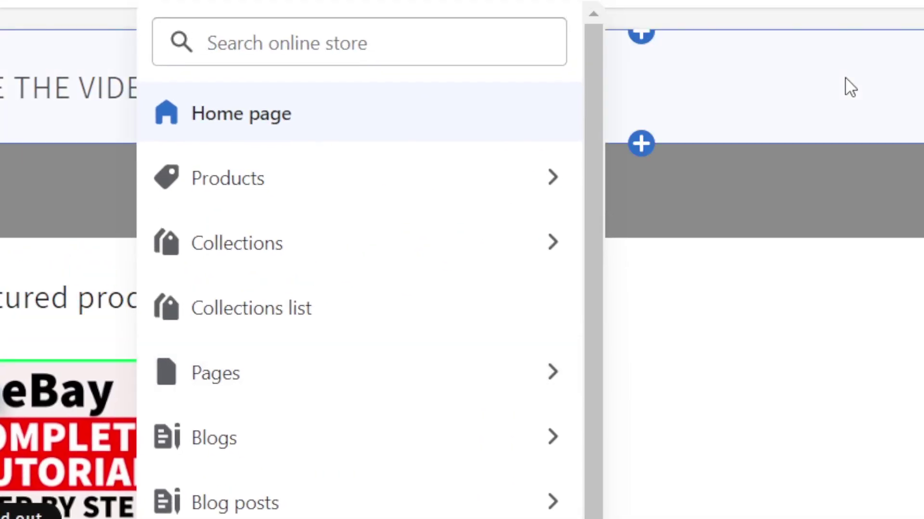
click(846, 86)
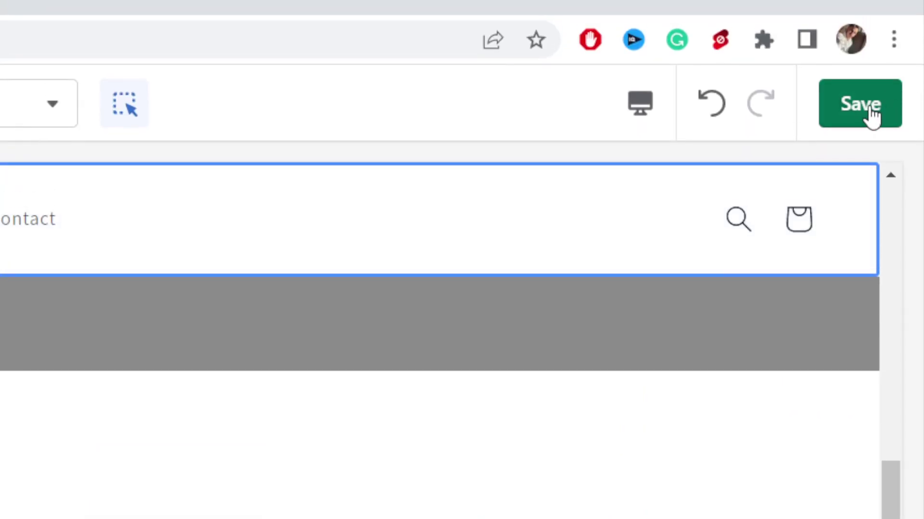
click(871, 115)
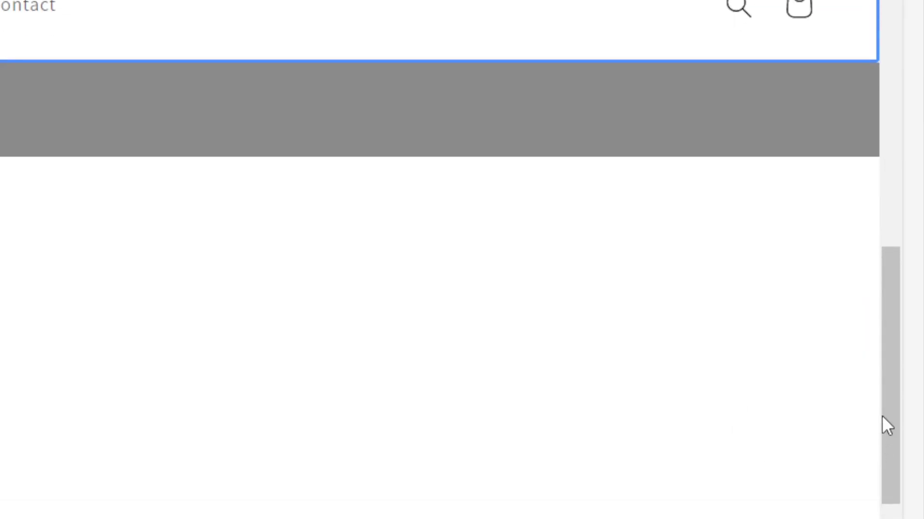
scroll(890, 433, down, 3)
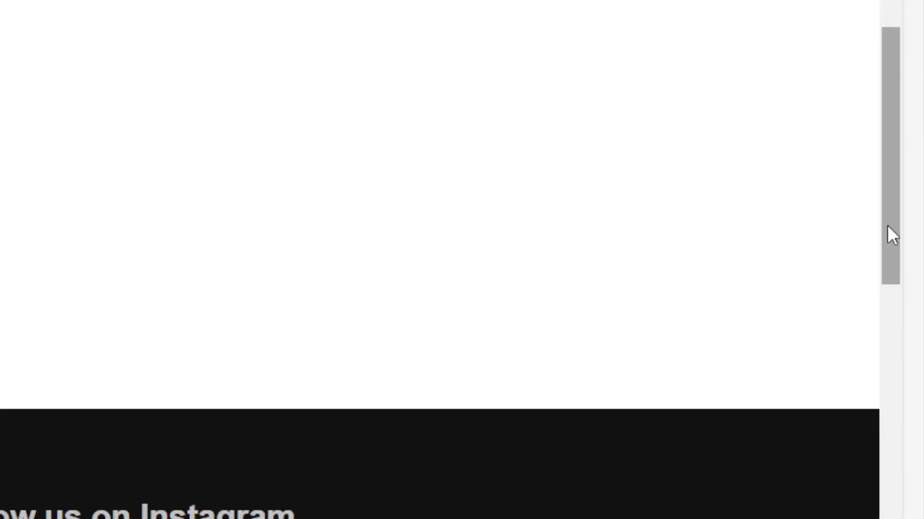
scroll(839, 449, down, 5)
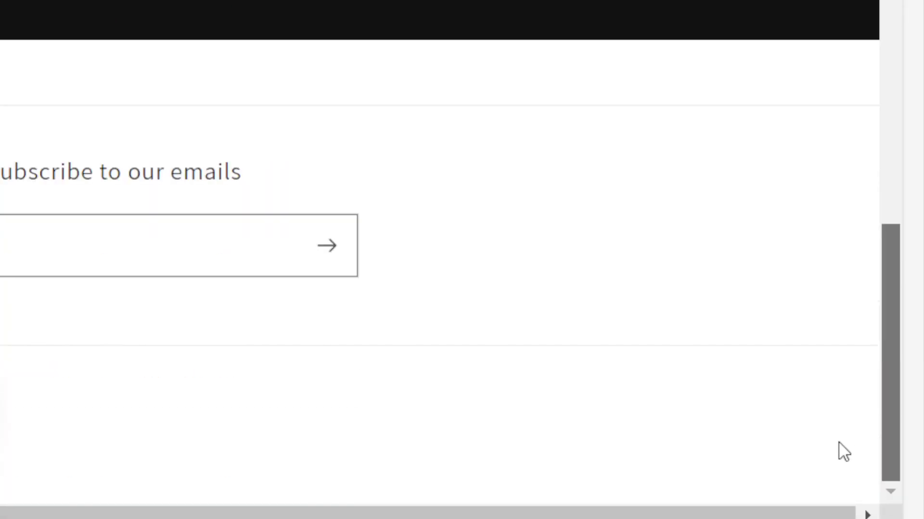
scroll(899, 264, up, 15)
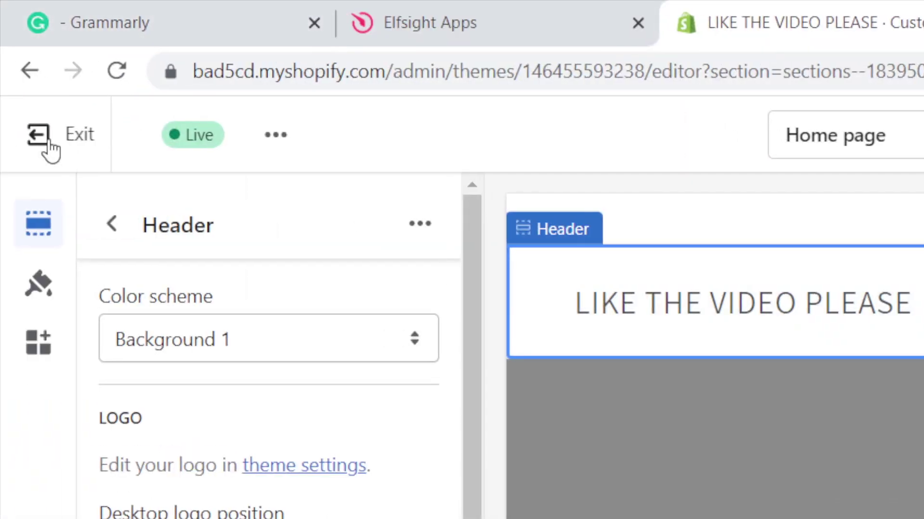
click(25, 136)
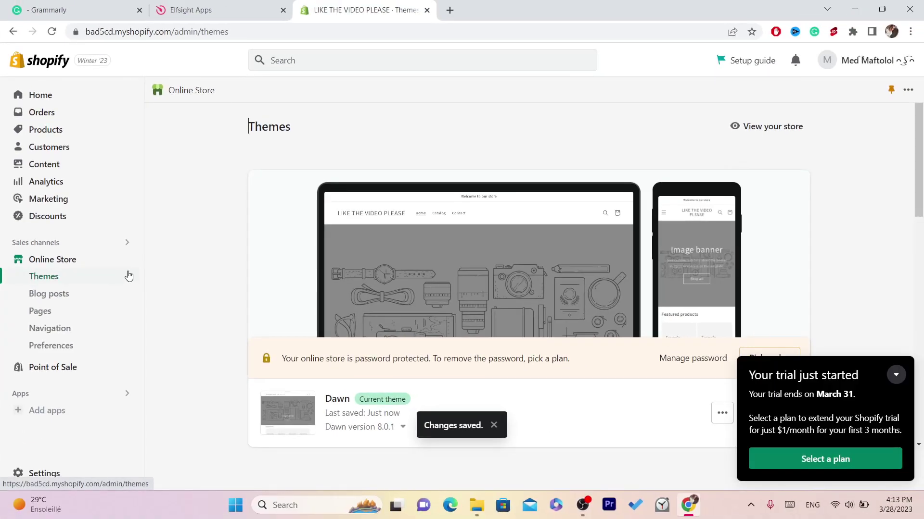
click(126, 261)
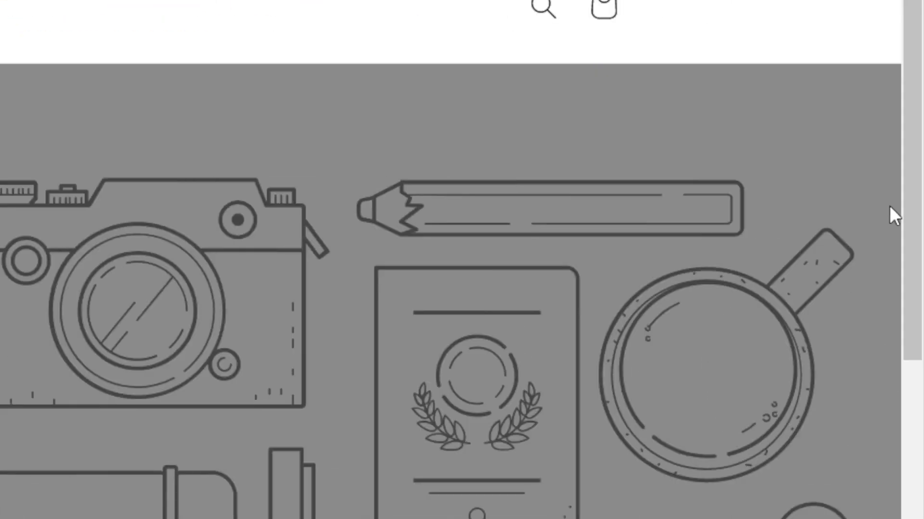
- Scroll the storefront to the 'Follow us on Instagram' feed, select its heading, and browse Featured products
click(921, 443)
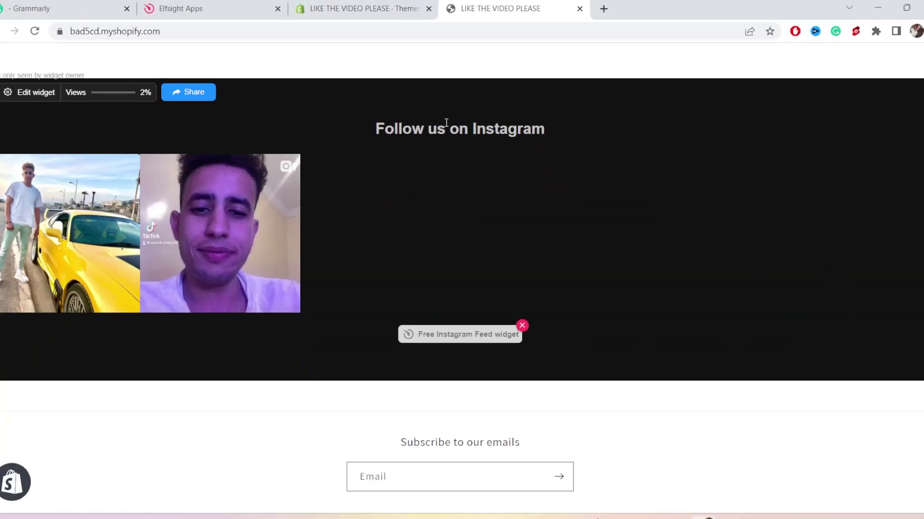
double_click(455, 124)
triple_click(459, 122)
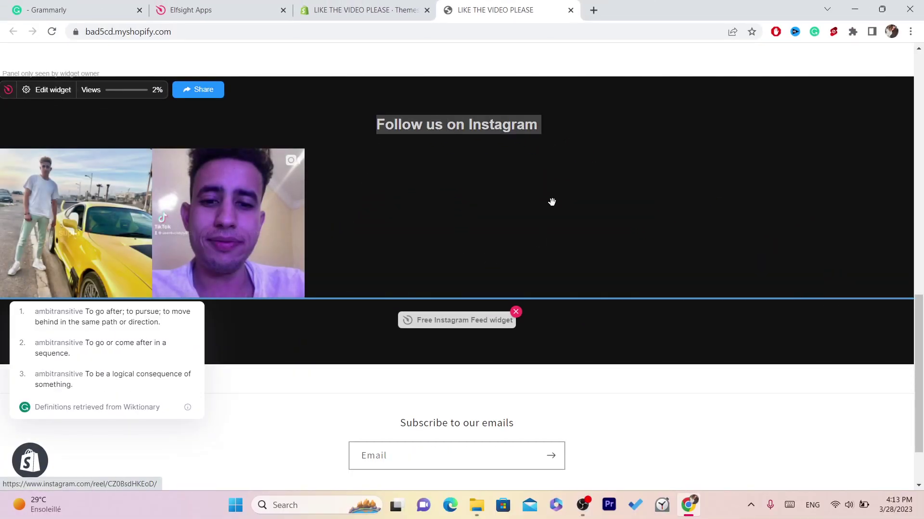
drag(918, 365, 919, 186)
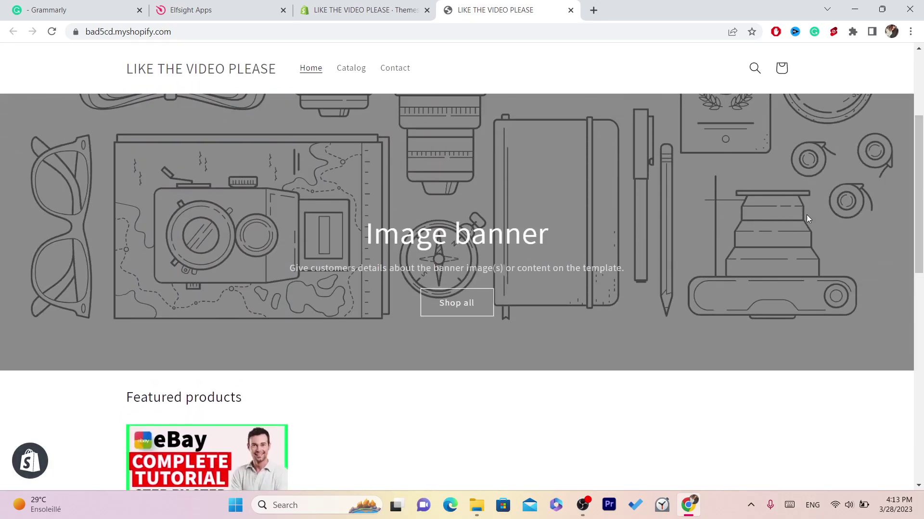
scroll(807, 219, down, 3)
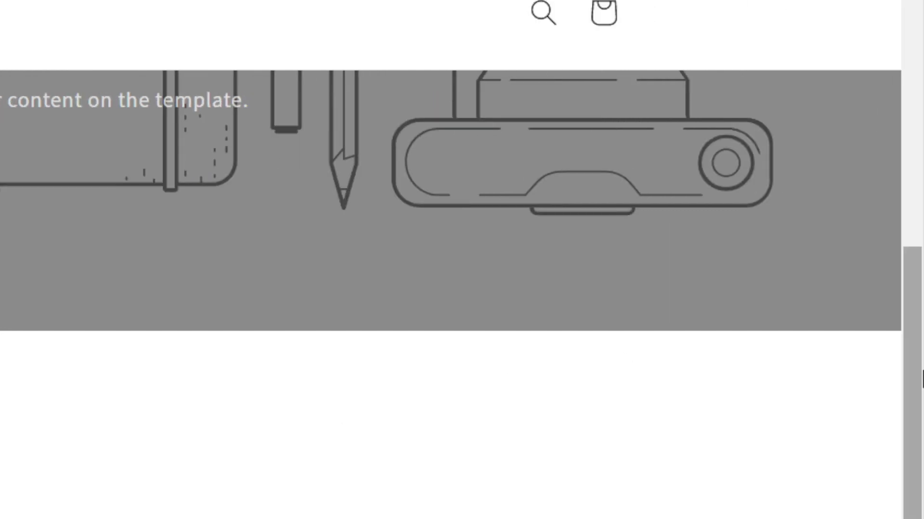
scroll(83, 245, down, 5)
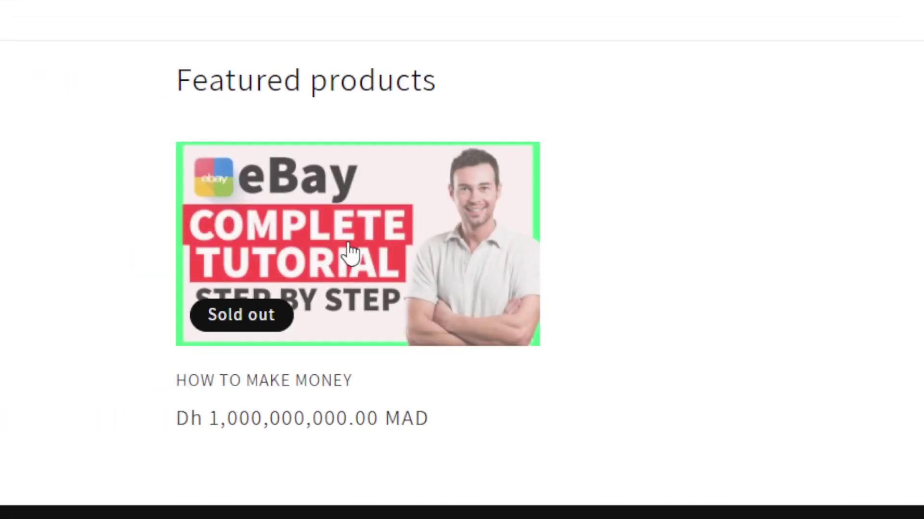